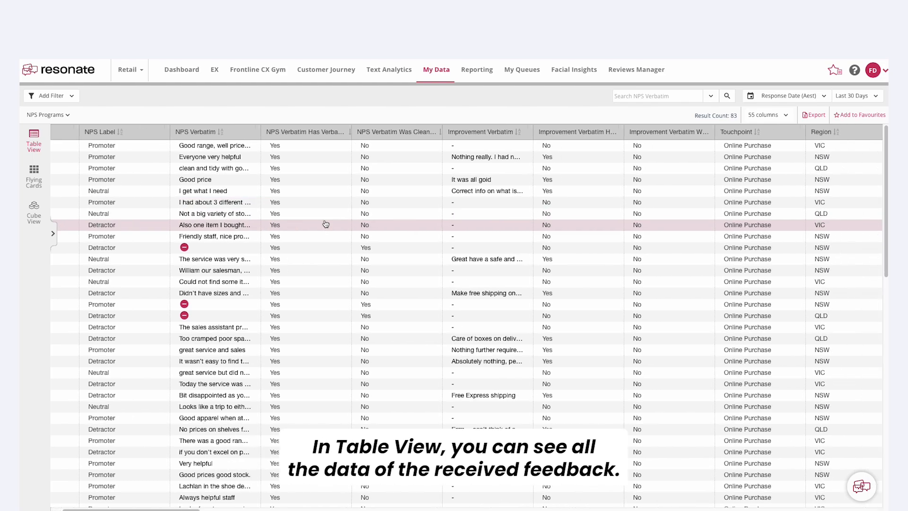
# - Show only the NPS, NPS Label, NPS Verbatim and Store Name columns in the table, with Store Name placed first
pyautogui.hscroll(3, 326, 224)
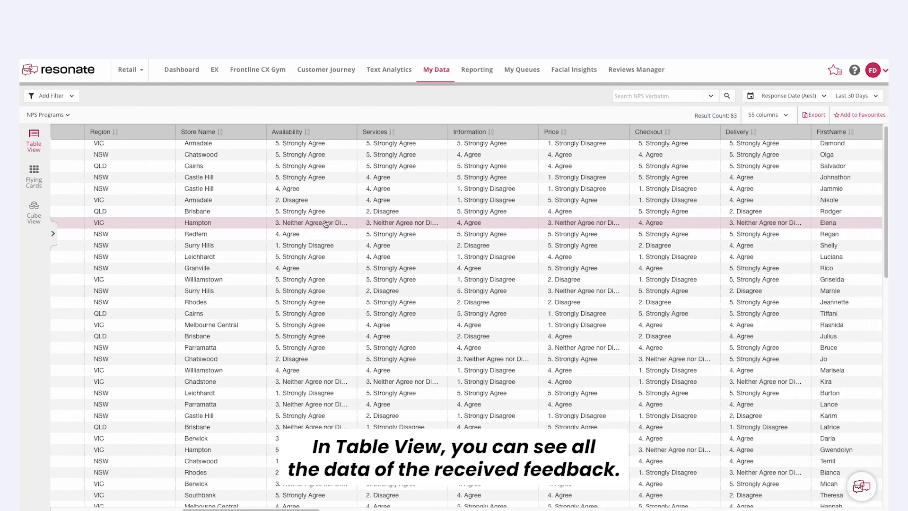
pyautogui.hscroll(-10, 326, 224)
pyautogui.hscroll(-5, 326, 224)
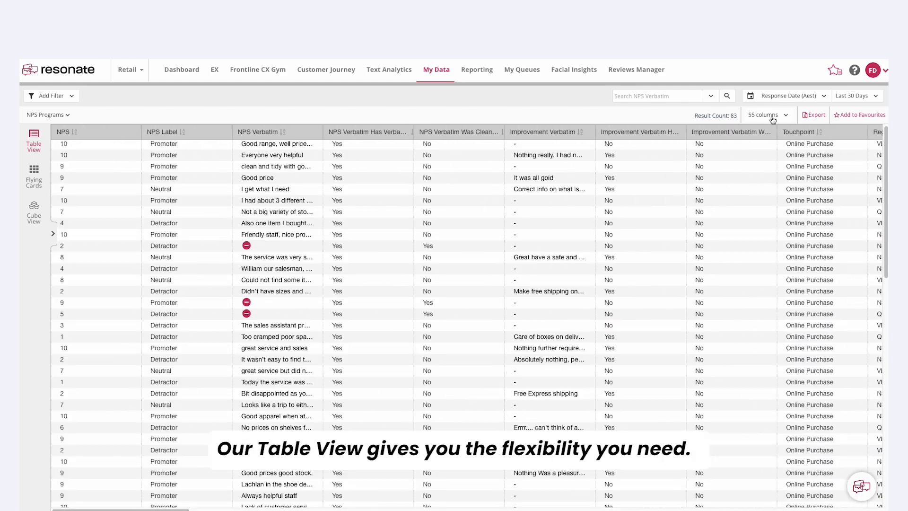
pyautogui.click(786, 117)
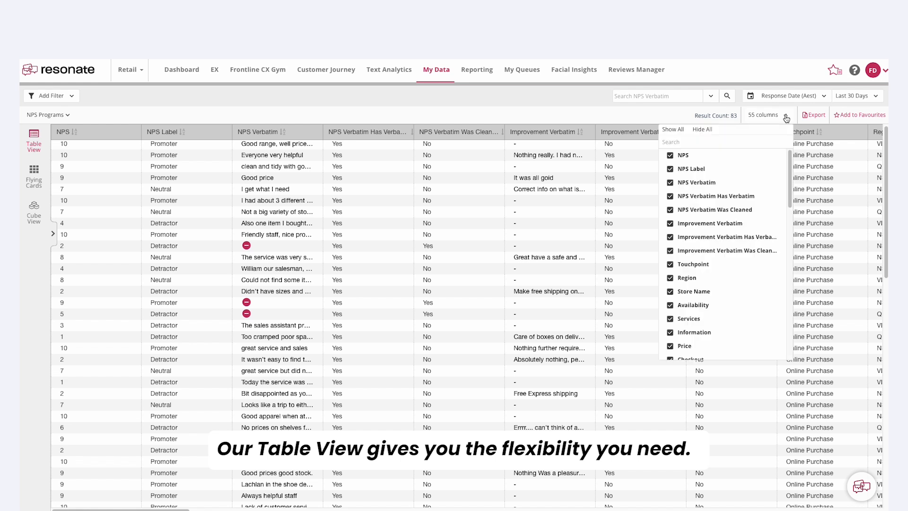
pyautogui.click(710, 130)
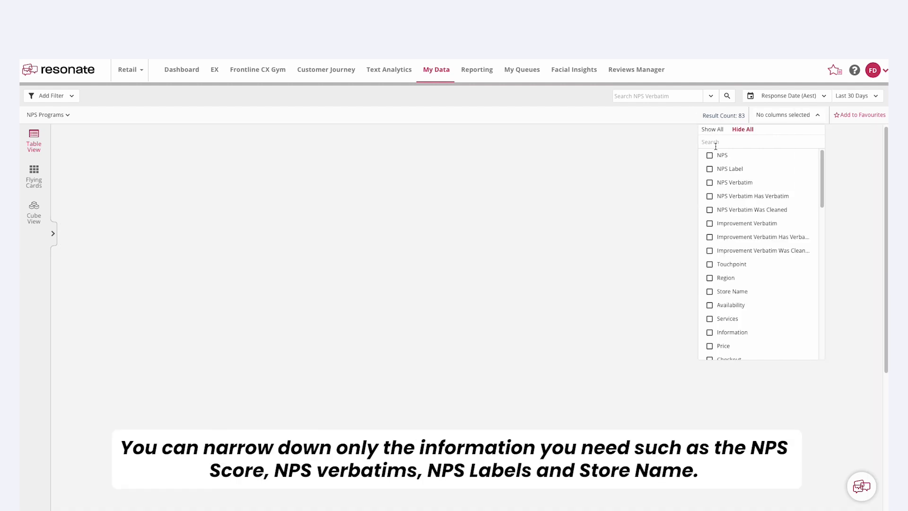
pyautogui.click(710, 155)
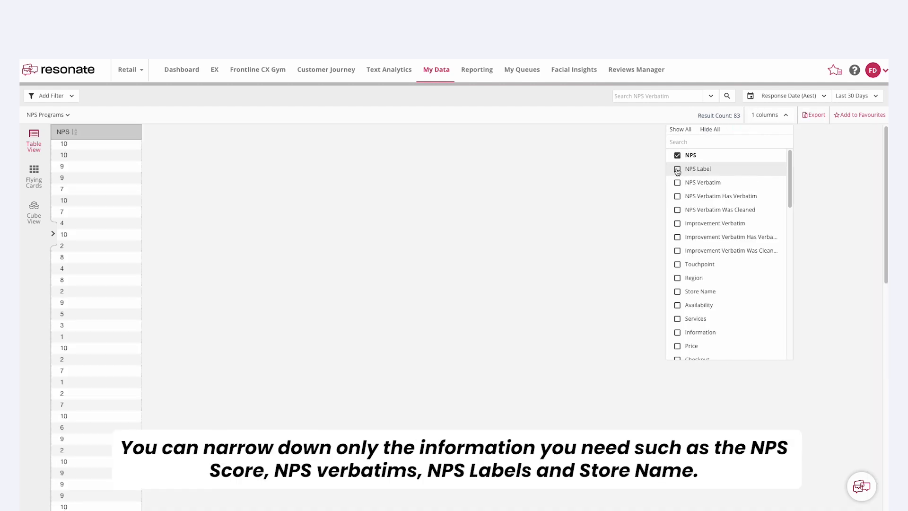
pyautogui.click(678, 170)
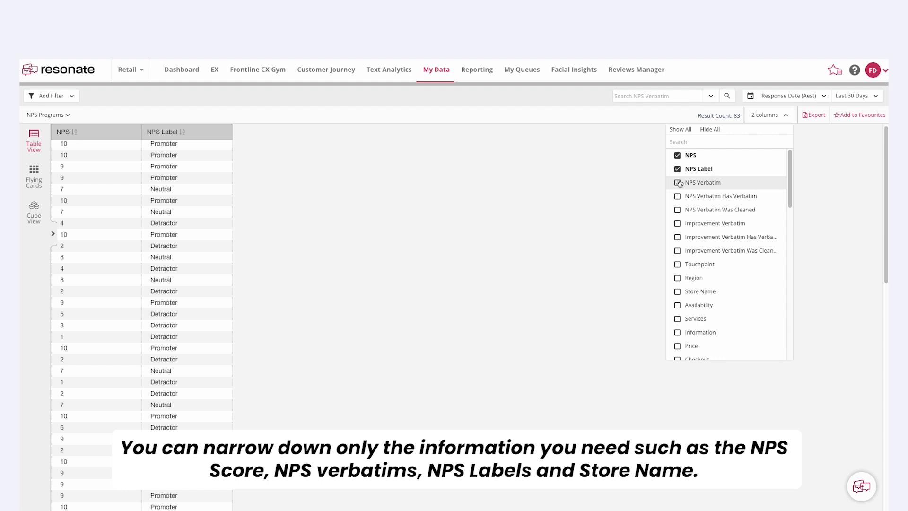
pyautogui.click(679, 183)
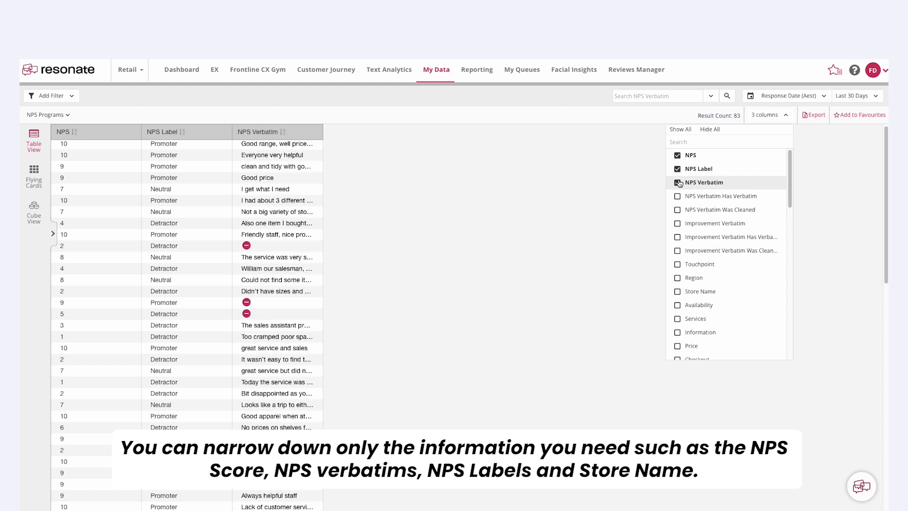
pyautogui.click(695, 293)
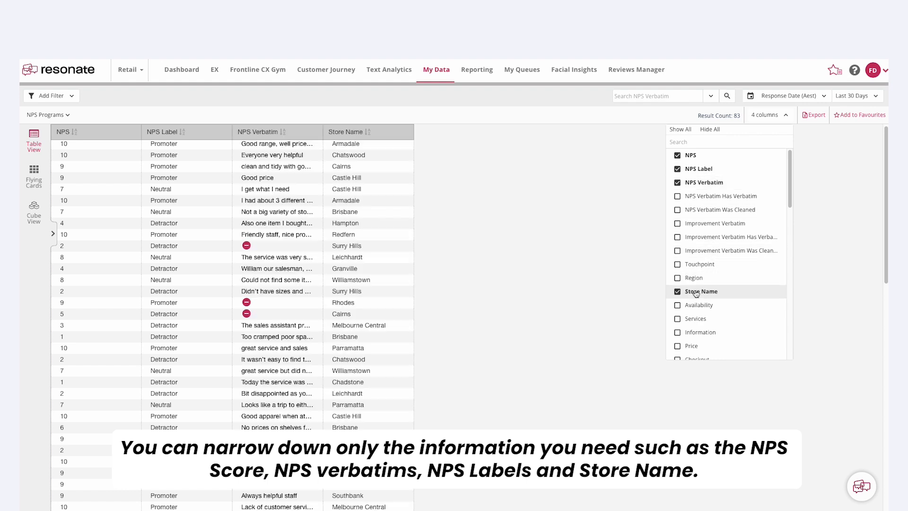
pyautogui.click(588, 188)
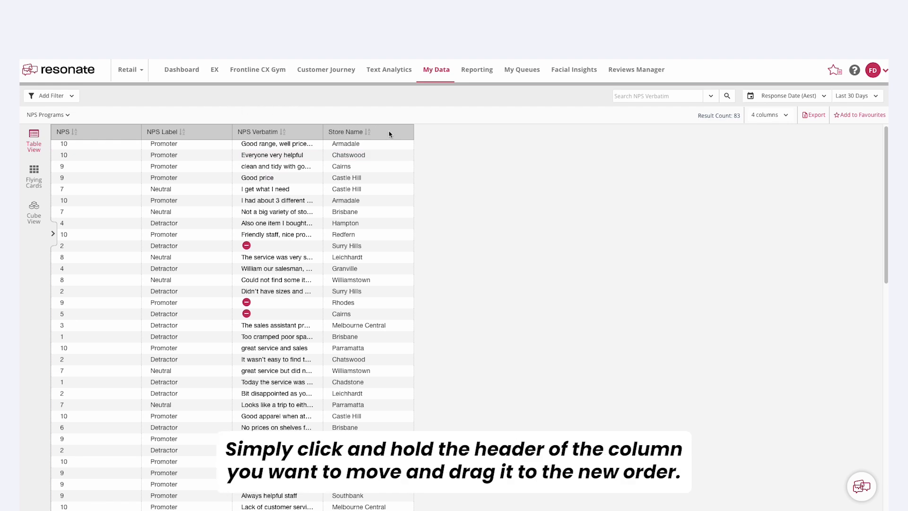
pyautogui.moveTo(390, 135); pyautogui.dragTo(72, 127)
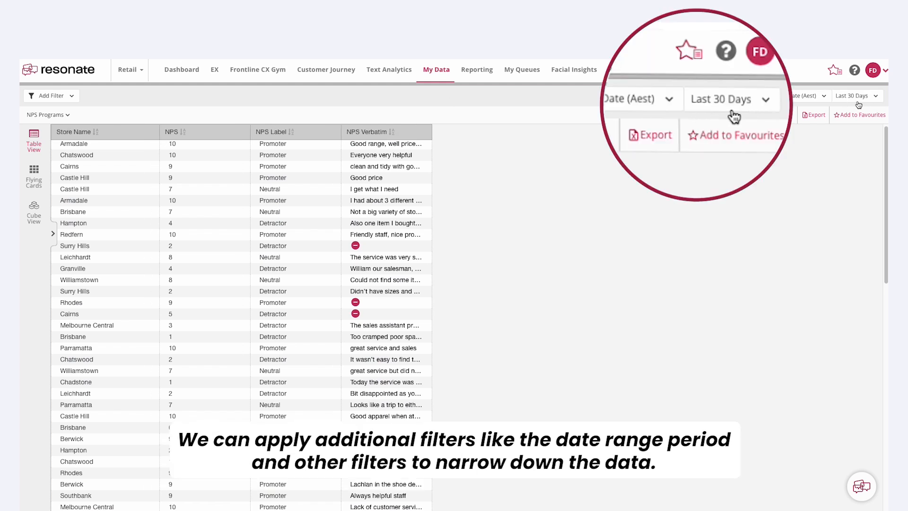
# - Add an NPS Label filter and apply it so the table contains only Detractor feedback
pyautogui.click(71, 96)
pyautogui.click(52, 139)
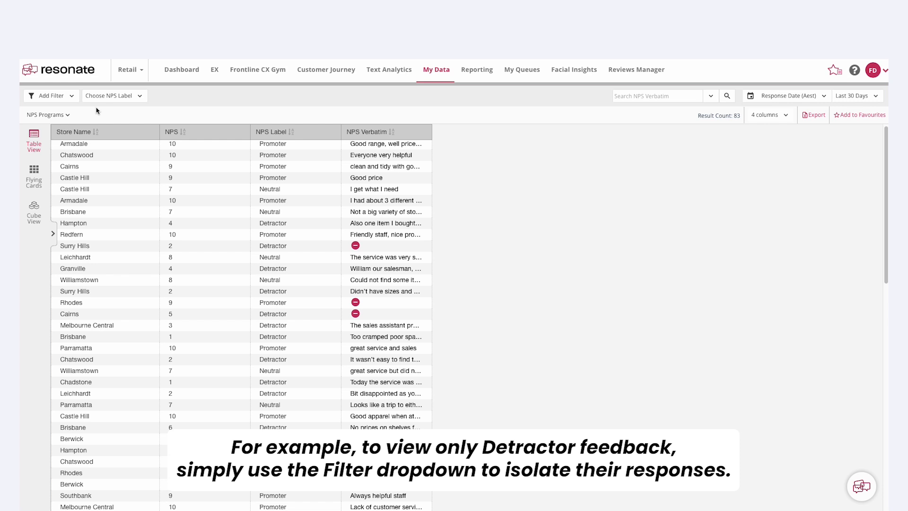
pyautogui.click(122, 100)
pyautogui.click(94, 144)
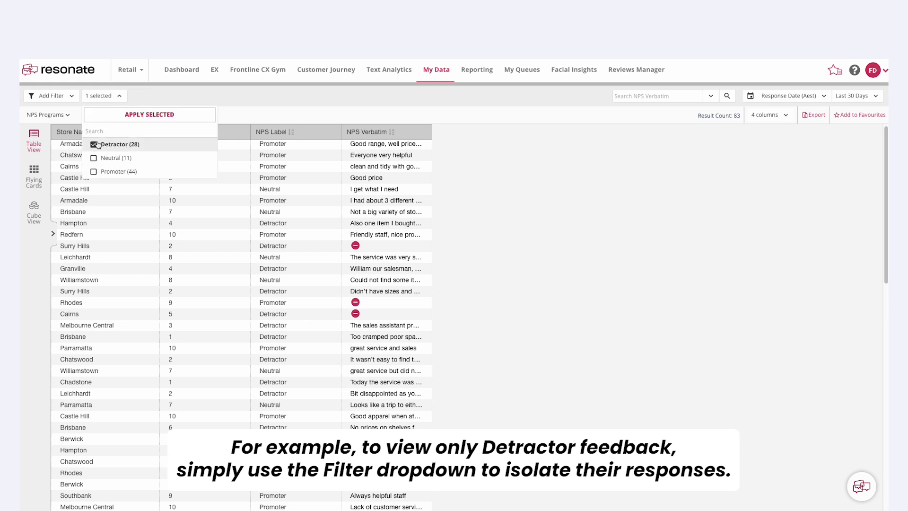
pyautogui.click(179, 118)
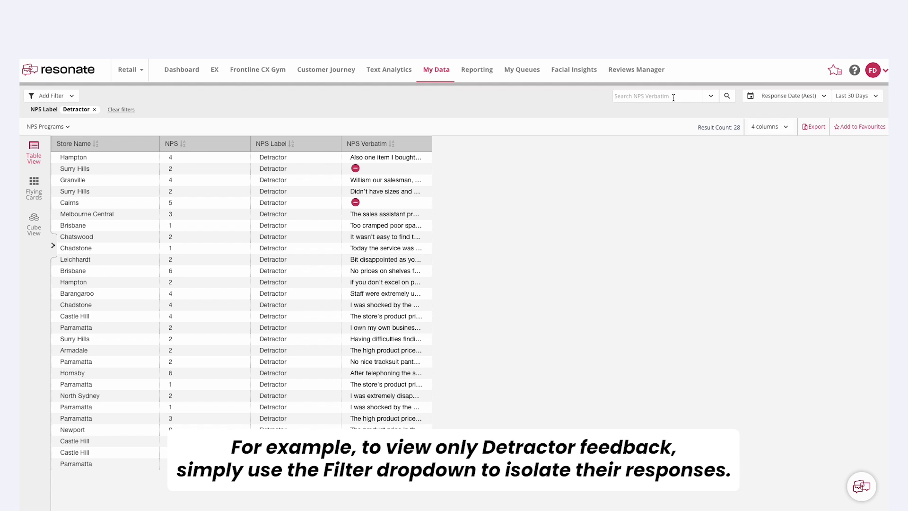
# - Search the NPS verbatims for "staff", and export the Detractor table
pyautogui.click(673, 97)
pyautogui.write('staff')
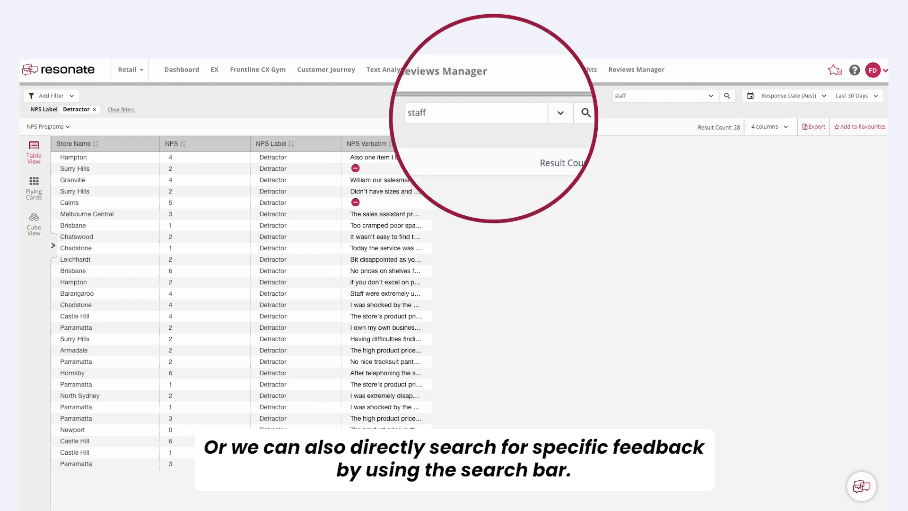
pyautogui.click(728, 98)
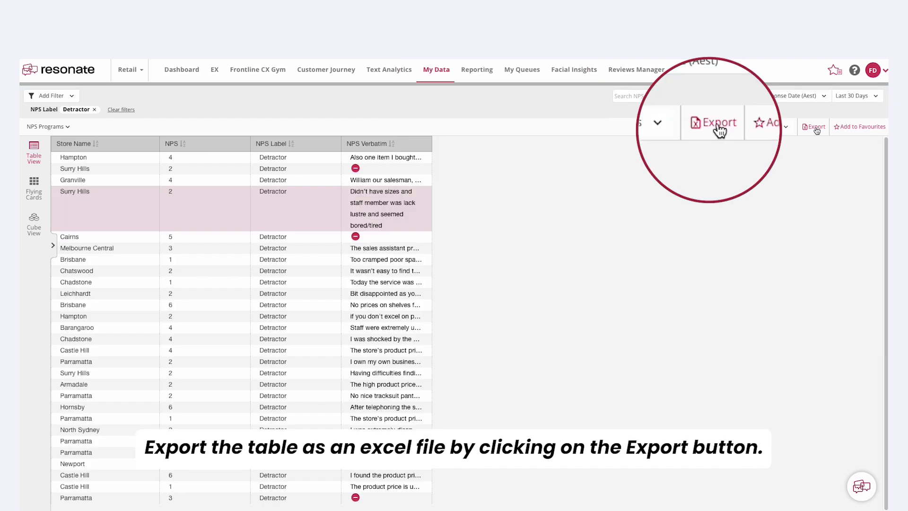
pyautogui.click(816, 128)
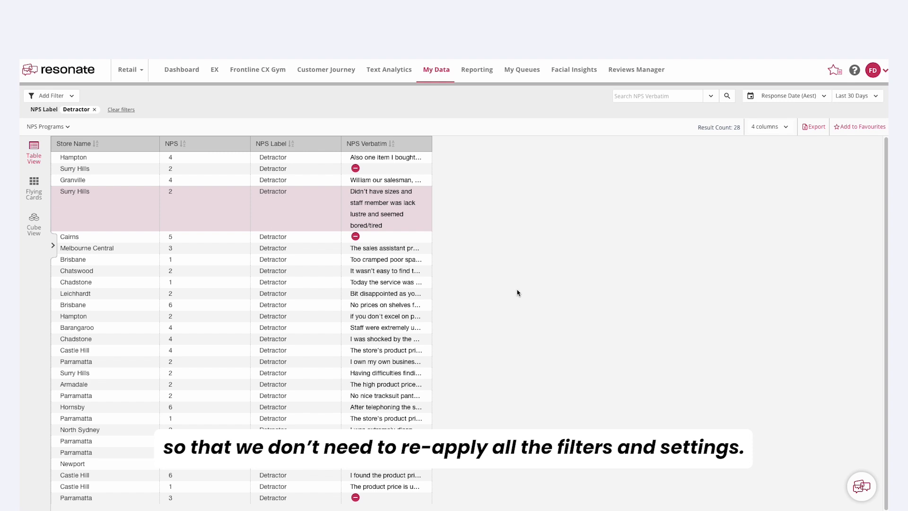
# - Save the filtered table view to the favourites with the title "Detractor Feedback"
pyautogui.click(860, 127)
pyautogui.click(816, 158)
pyautogui.write('Detractor Feedabck')
pyautogui.press('BackSpace')
pyautogui.press('BackSpace')
pyautogui.press('BackSpace')
pyautogui.press('BackSpace')
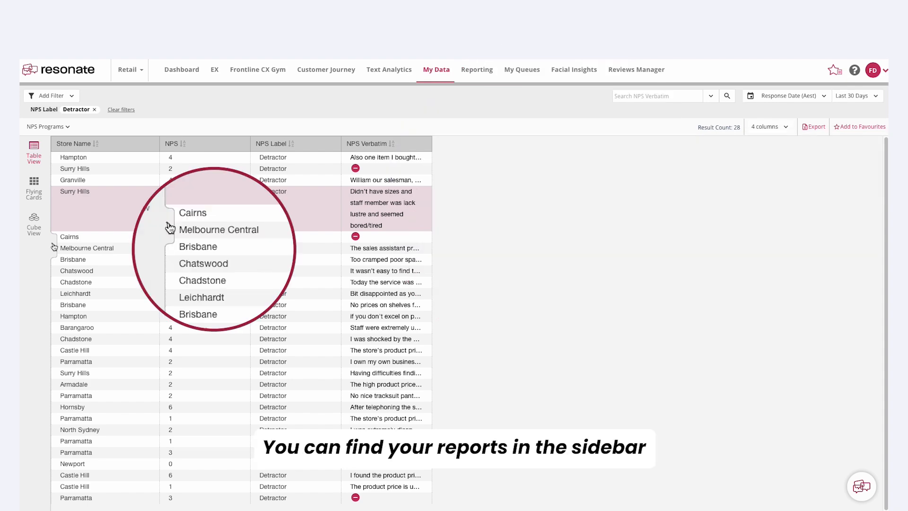
# - Check the saved reports beside the table, and open Detractor Feedback from the favourites on the Dashboard
pyautogui.click(53, 246)
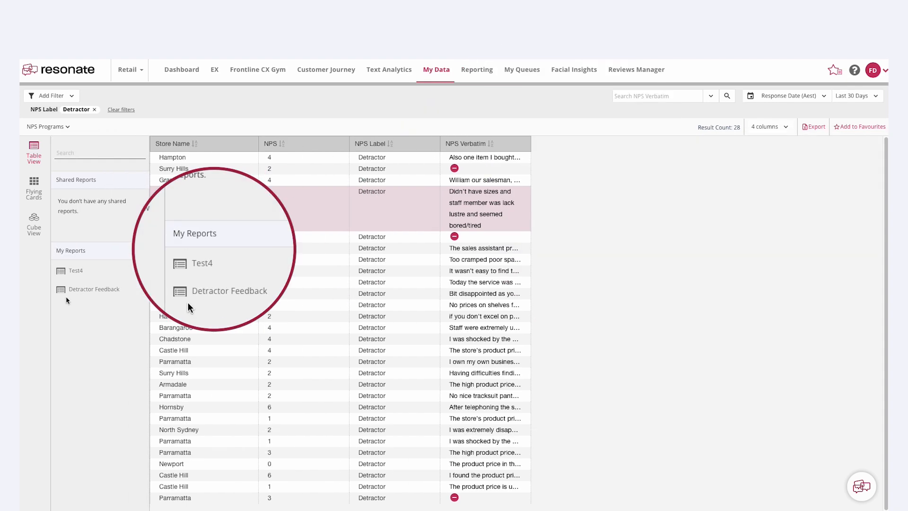
pyautogui.click(176, 73)
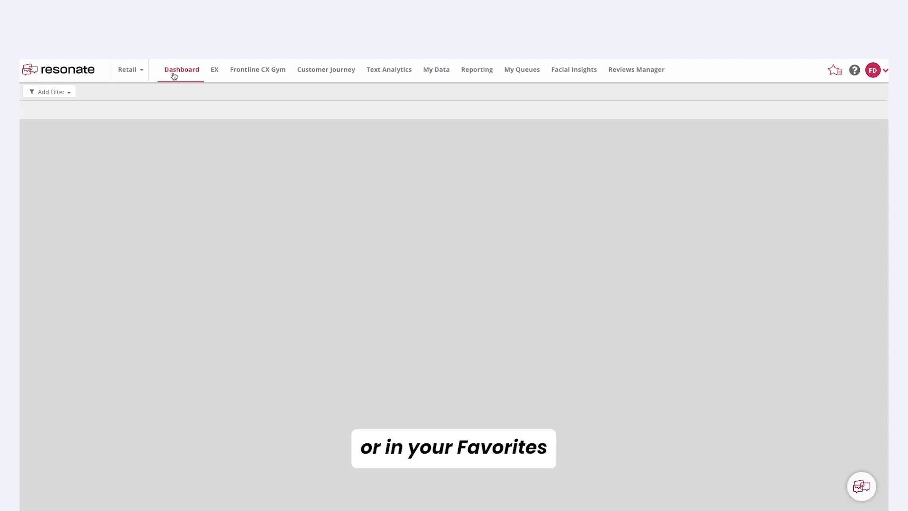
pyautogui.click(835, 75)
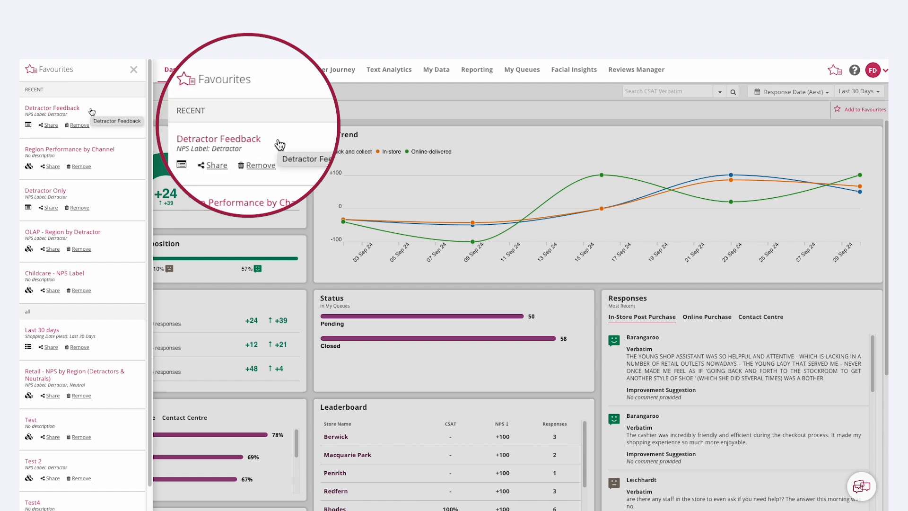
pyautogui.click(77, 110)
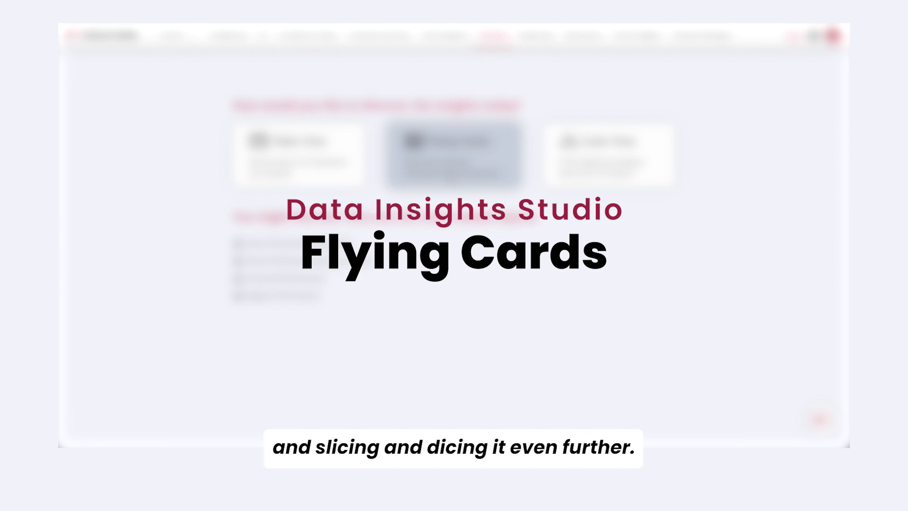
# - Switch to the Flying Cards view and group the feedback by NPS Label
pyautogui.click(486, 172)
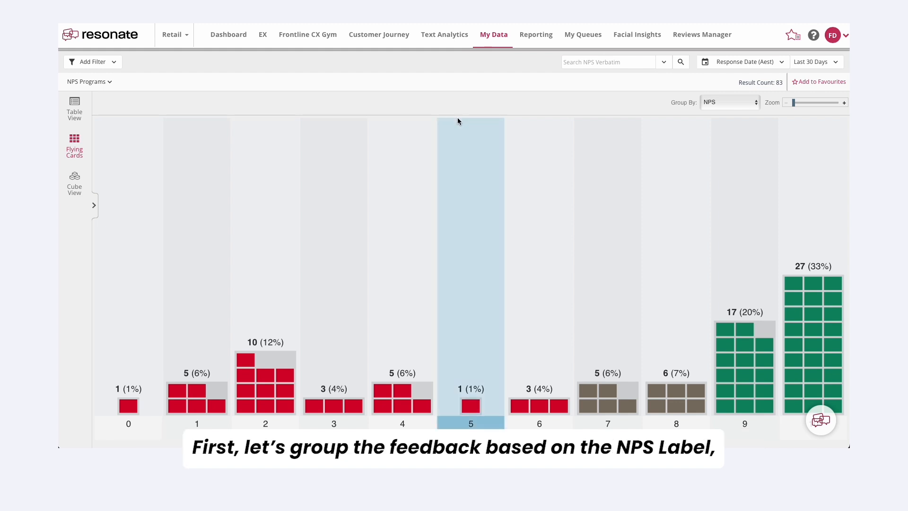
pyautogui.click(737, 109)
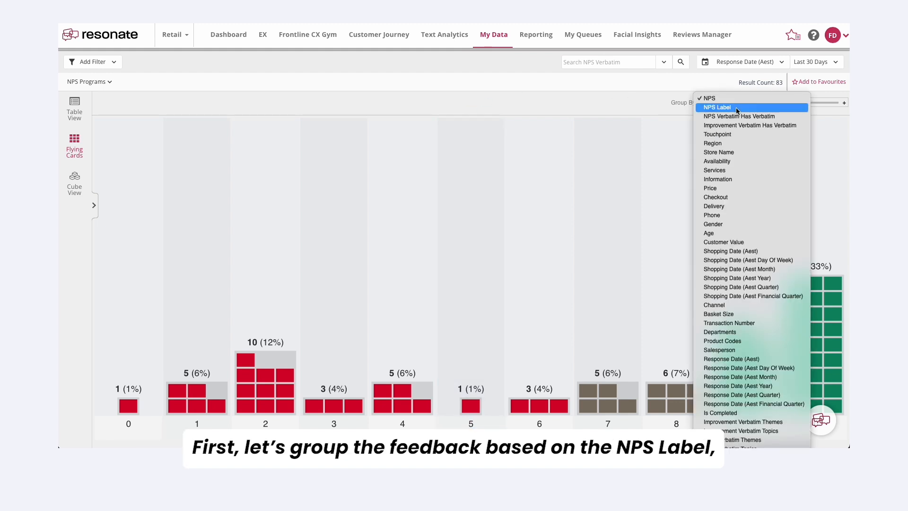
pyautogui.click(738, 108)
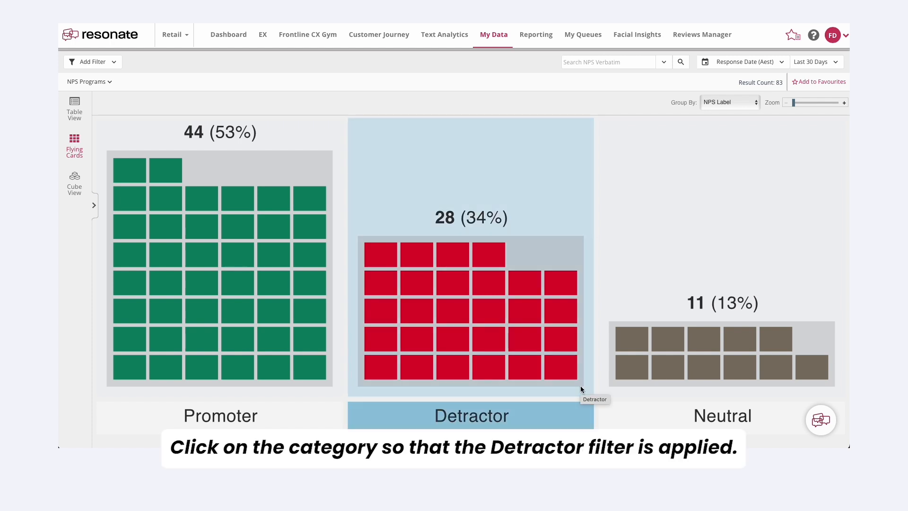
# - Filter the cards to the Detractor category and group them by Shopping Date (Aest Day Of Week)
pyautogui.click(523, 406)
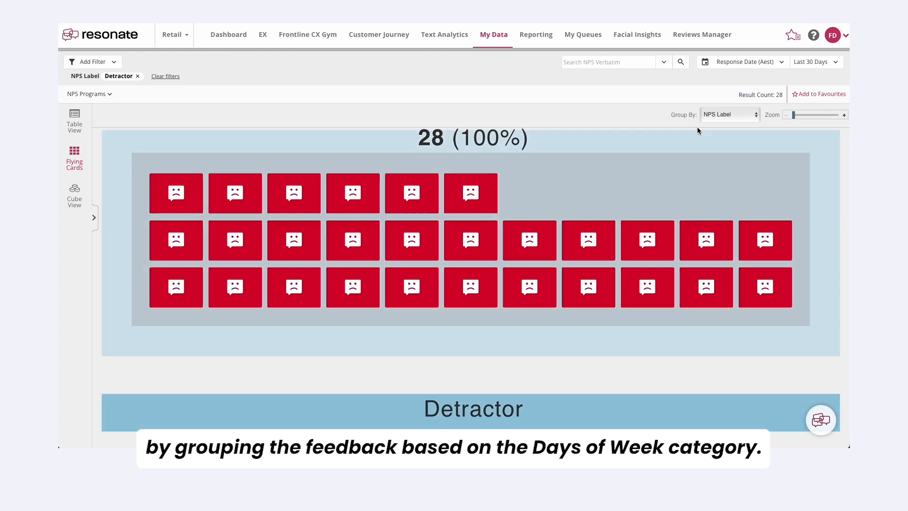
pyautogui.click(718, 118)
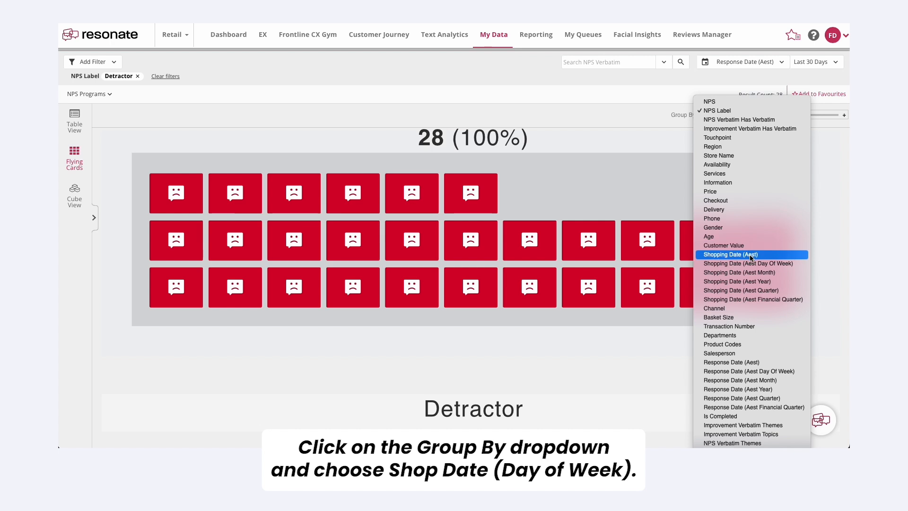
pyautogui.click(766, 267)
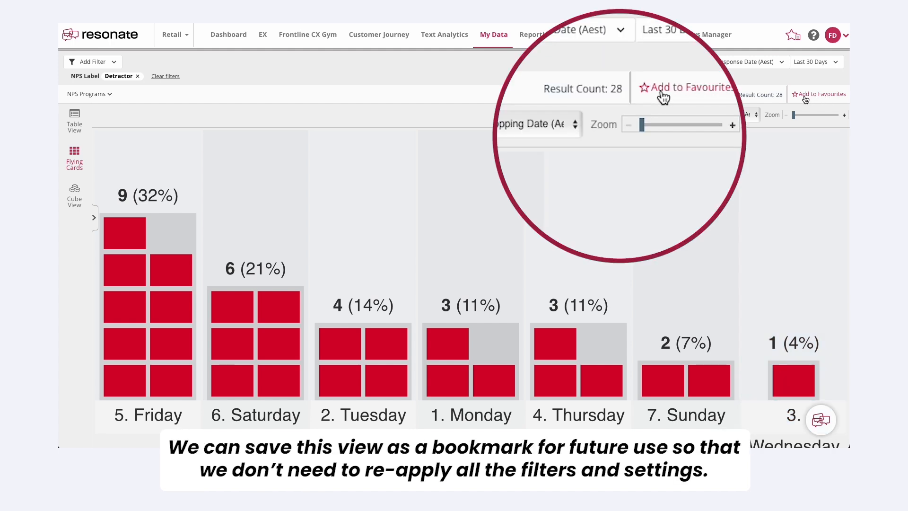
# - Save the grouped card view to the favourites with the title "Detractor by Day of Week"
pyautogui.click(806, 98)
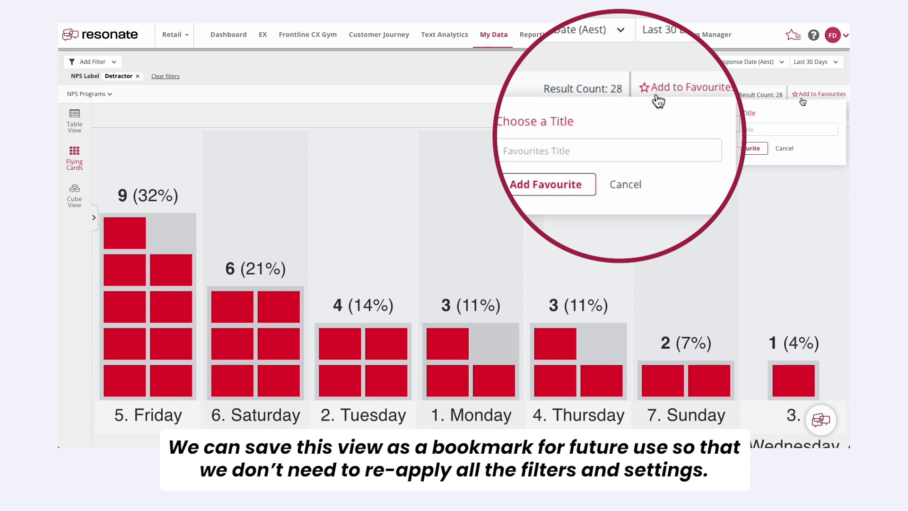
pyautogui.click(754, 128)
pyautogui.write('Detractor by Da')
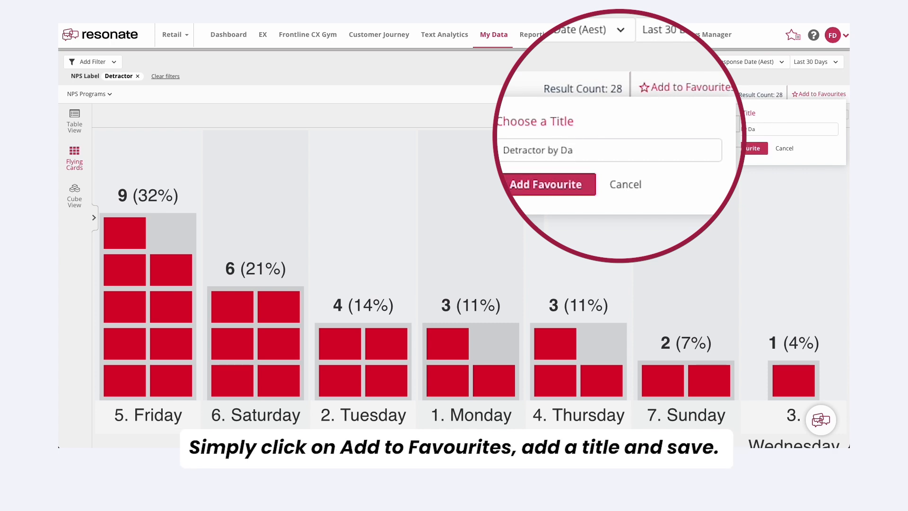
pyautogui.write('y of Week')
pyautogui.click(738, 151)
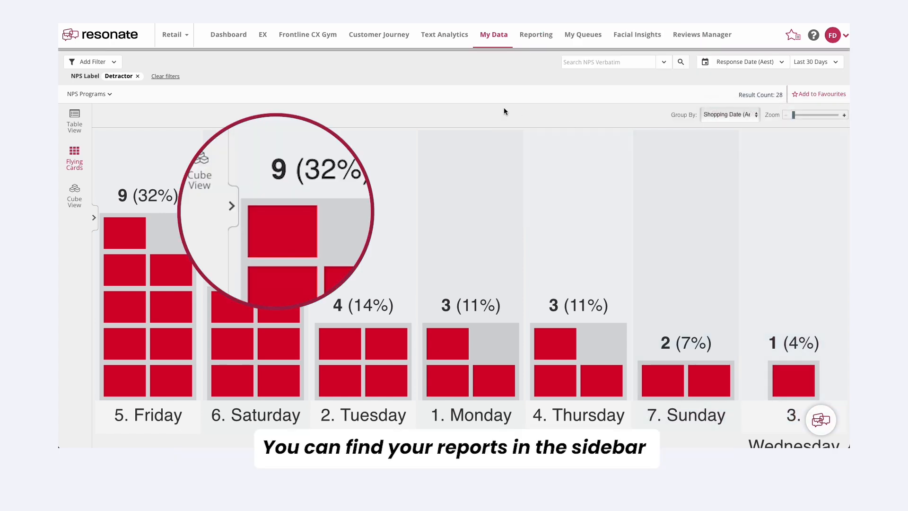
# - Open the saved reports list beside the cards, and open the favourites from the Dashboard
pyautogui.click(95, 219)
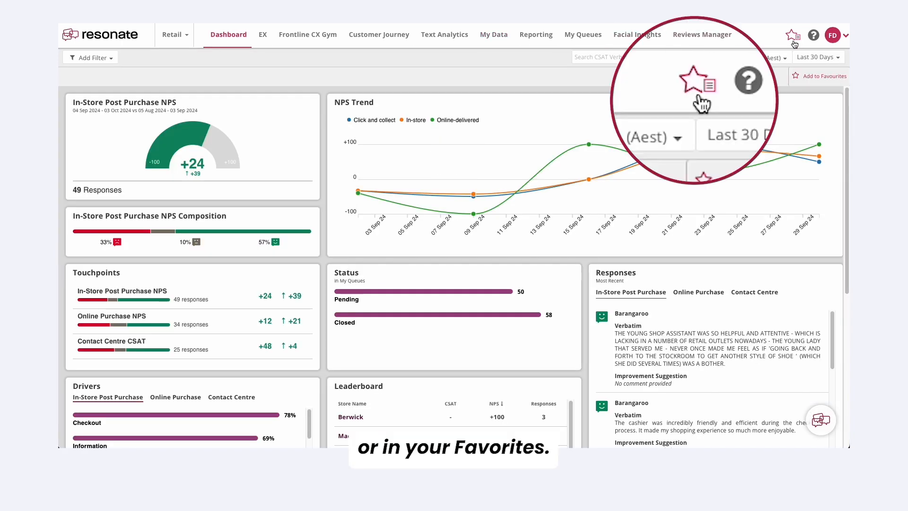
pyautogui.click(794, 40)
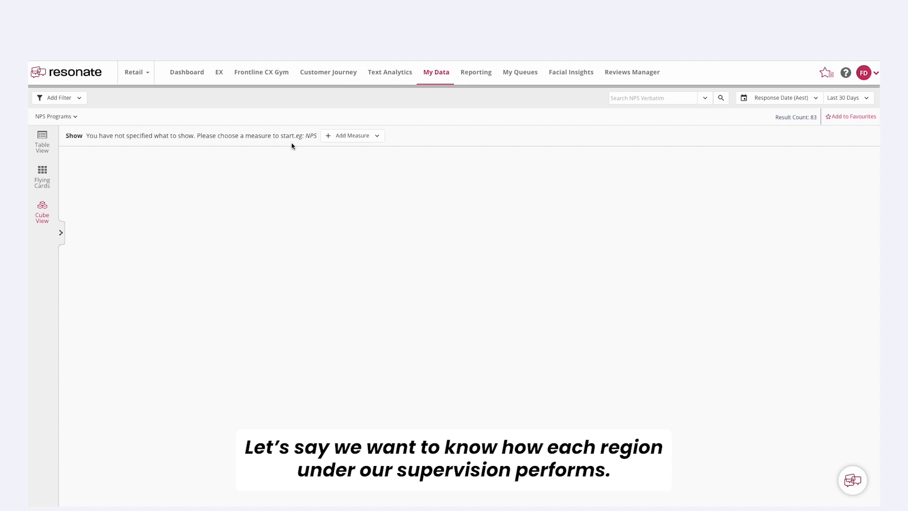
# - Add NPS and Responses as the measures of the Cube View report
pyautogui.click(343, 138)
pyautogui.click(334, 258)
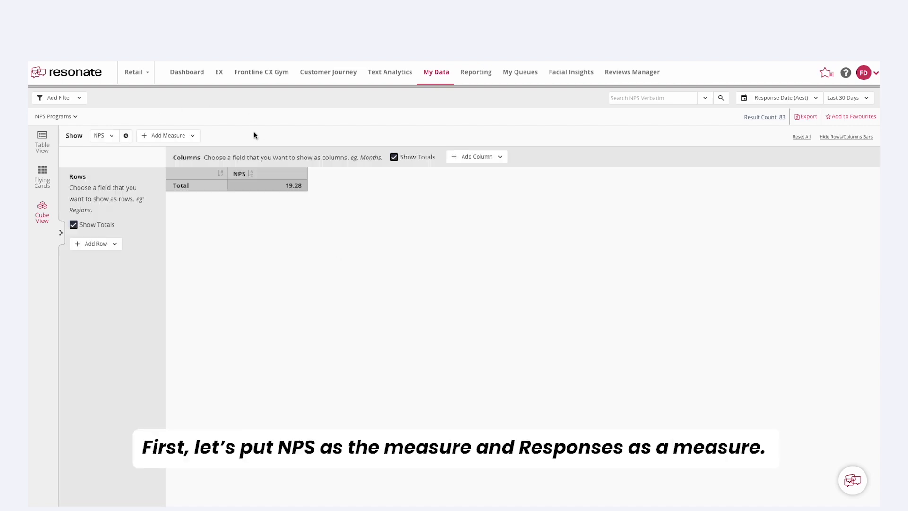
pyautogui.click(166, 136)
pyautogui.click(155, 164)
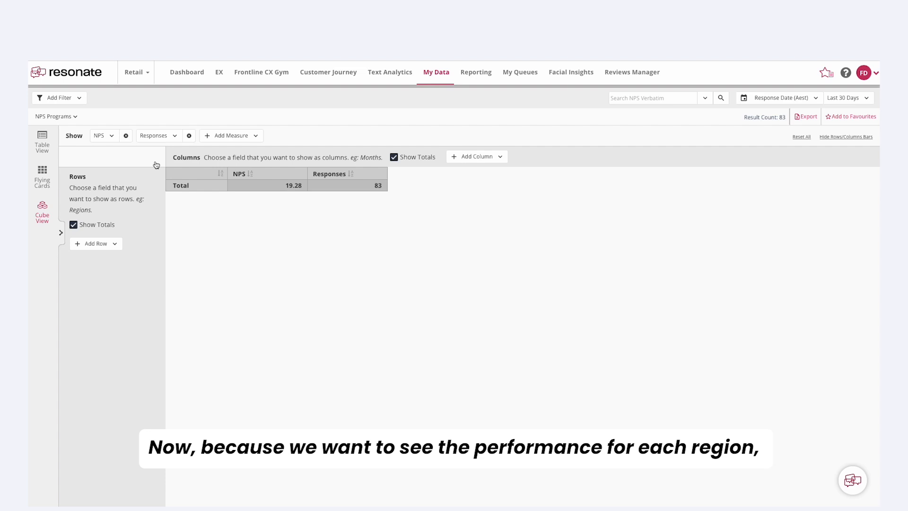
# - Add Region and Store Name as rows of the Cube View report, and expand NSW and QLD to list their stores
pyautogui.click(114, 243)
pyautogui.write('Regi')
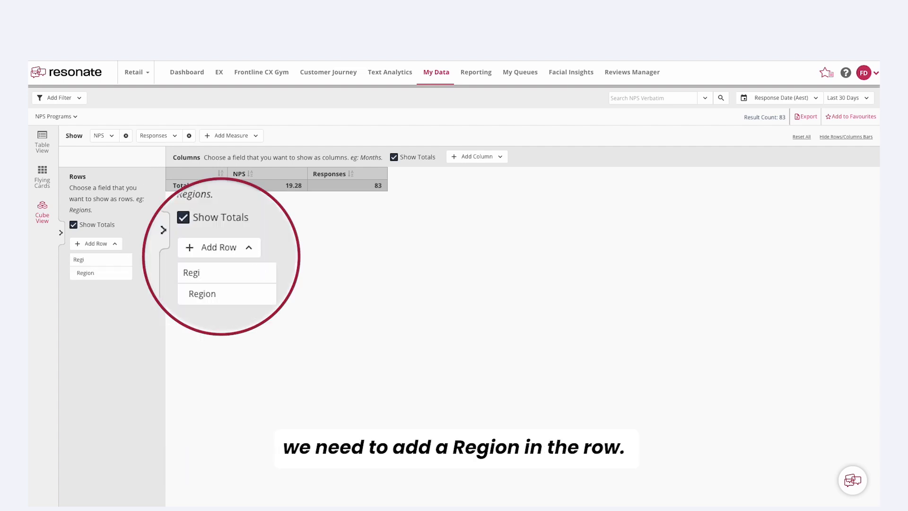
pyautogui.click(92, 273)
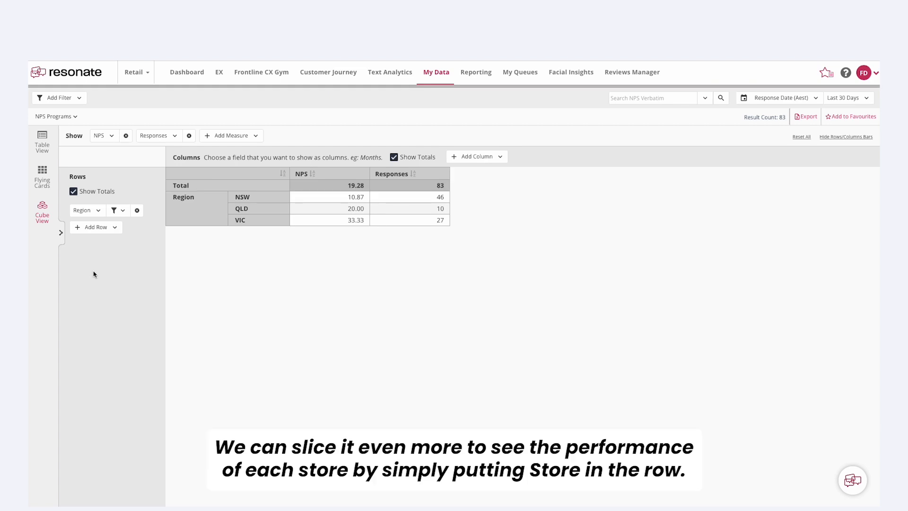
pyautogui.click(96, 227)
pyautogui.write('Sto')
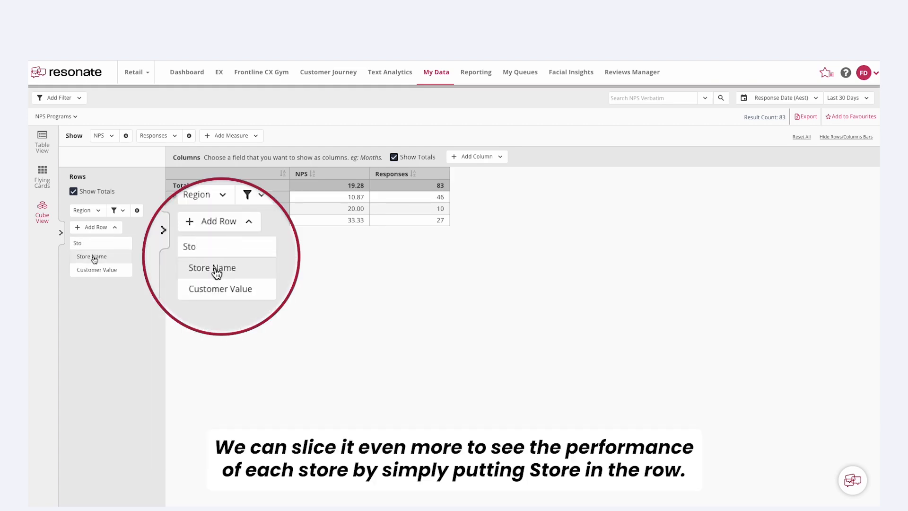
pyautogui.click(95, 258)
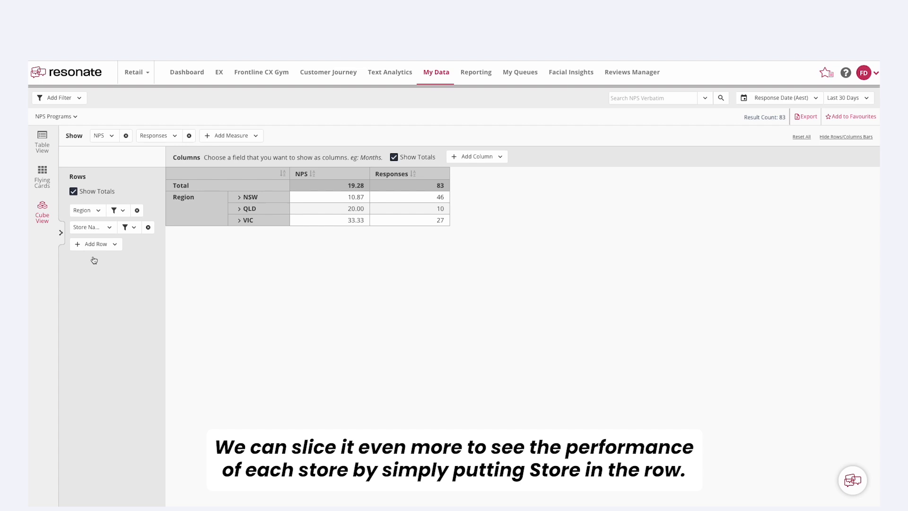
pyautogui.click(239, 198)
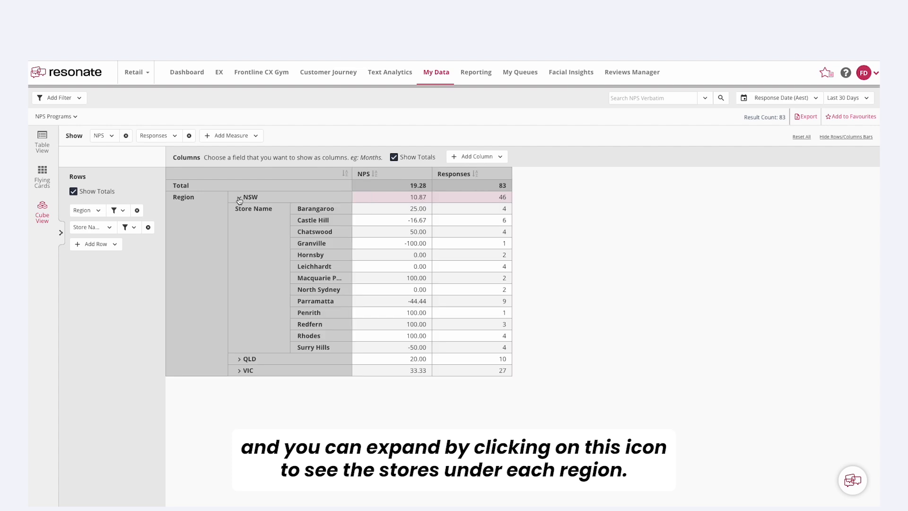
pyautogui.click(238, 361)
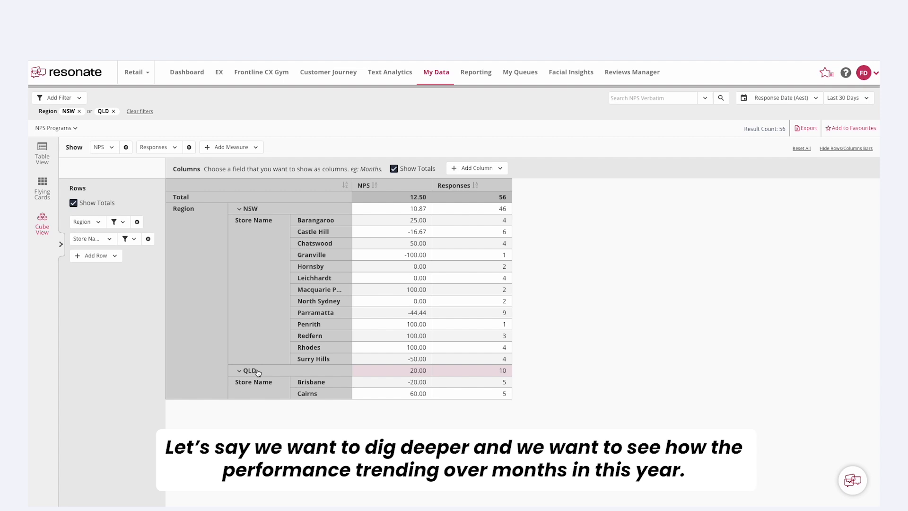
# - Set the response date range of the report to This Year
pyautogui.click(846, 99)
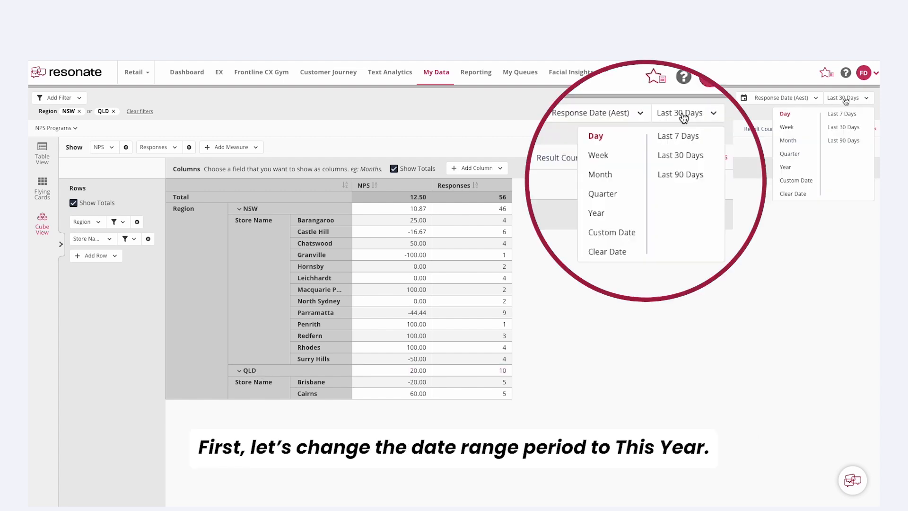
pyautogui.click(786, 167)
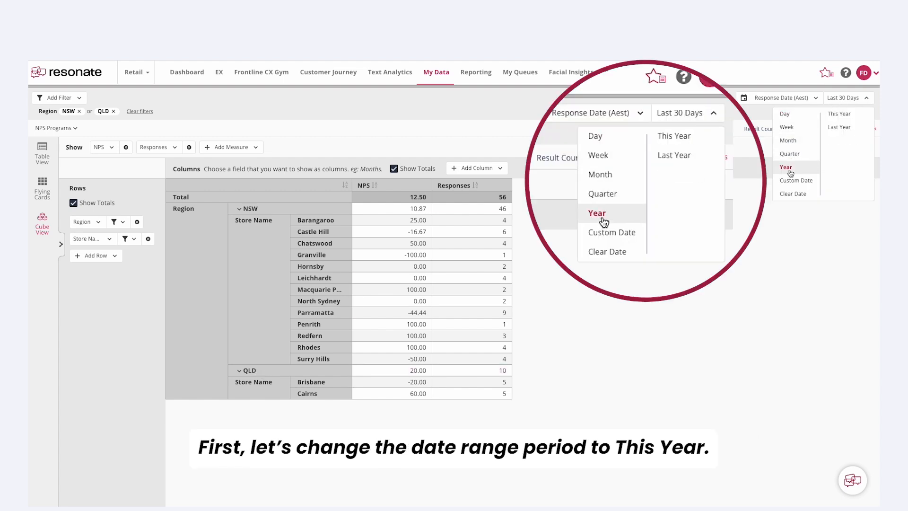
pyautogui.click(840, 116)
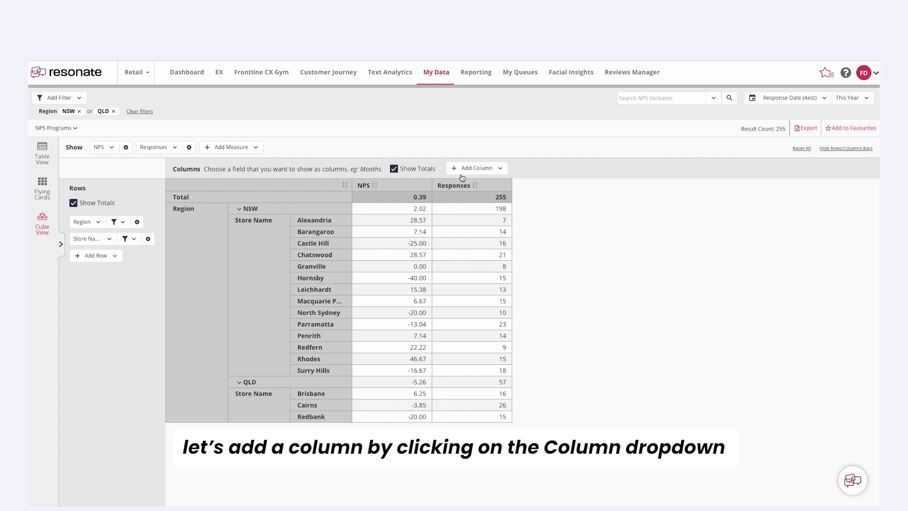
# - Add Shopping Date (Aest Month) as a column to compare regions and stores by month
pyautogui.click(502, 171)
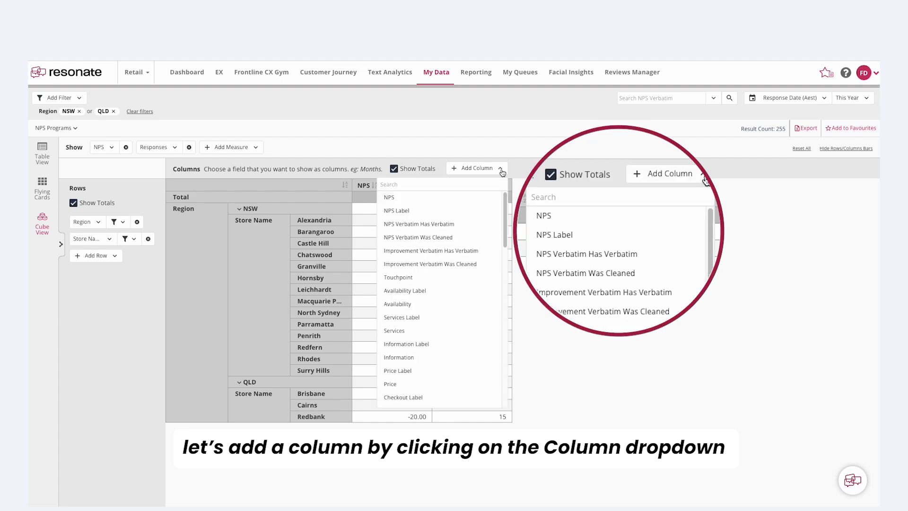
pyautogui.click(466, 183)
pyautogui.write('shop')
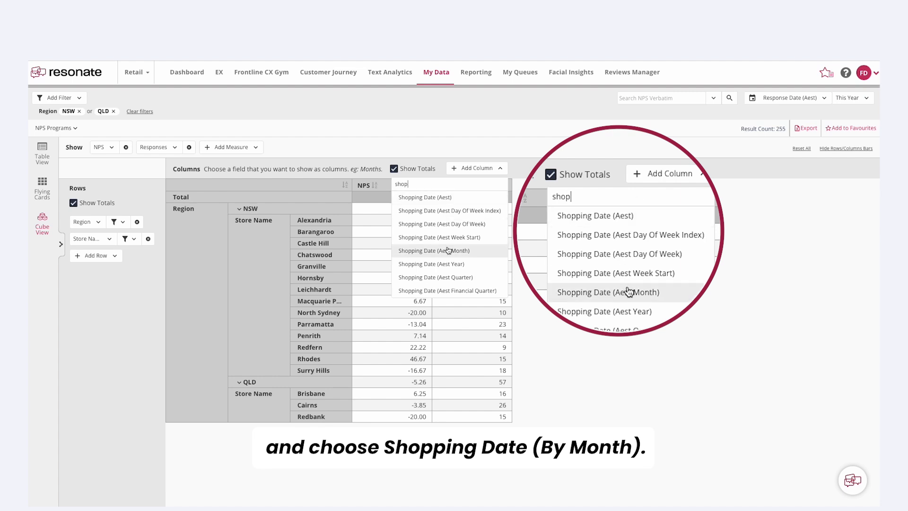
pyautogui.click(464, 252)
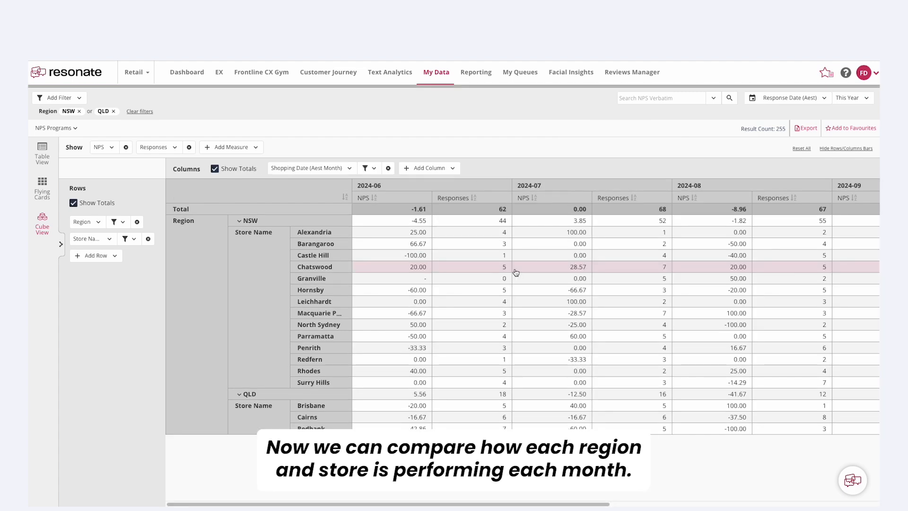
pyautogui.hscroll(2, 562, 269)
pyautogui.hscroll(-2, 562, 269)
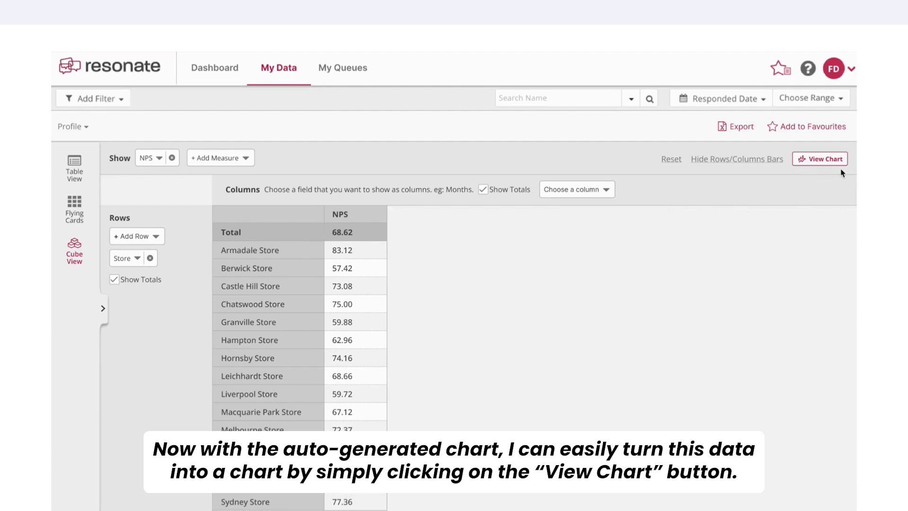
# - Show the store NPS data as a chart, trying the line type before the column type, and open the options for the number of items displayed
pyautogui.click(814, 161)
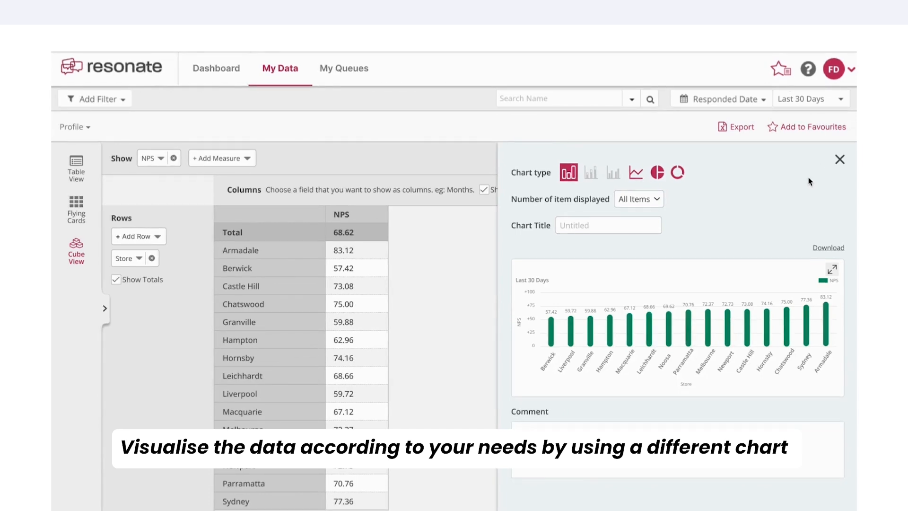
pyautogui.click(636, 173)
pyautogui.click(568, 175)
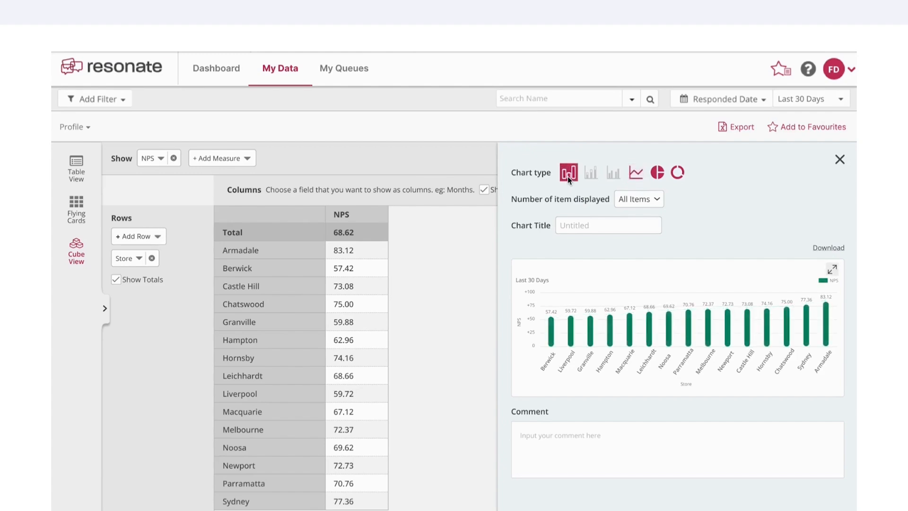
pyautogui.click(655, 199)
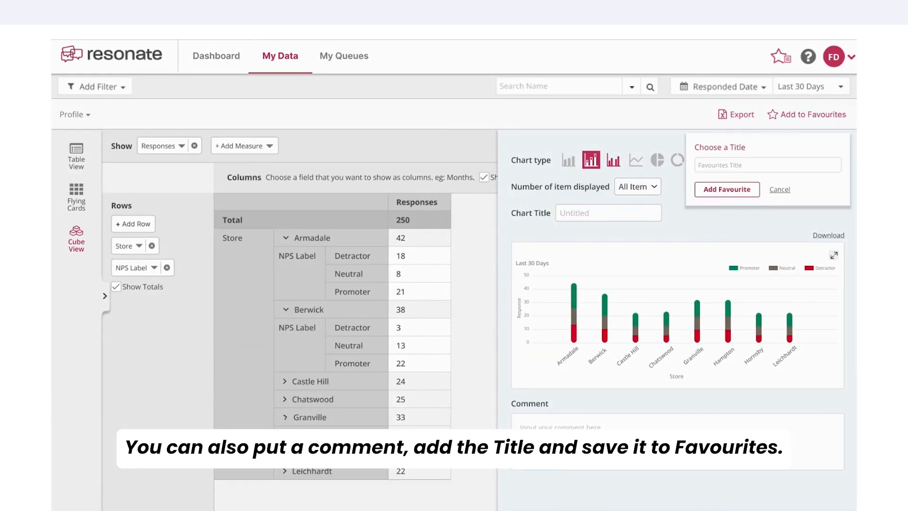
# - Save the chart report to the favourites with the title "NPS Breakdown by Store", and share it from the favourites list
pyautogui.write('NPS Breakdown by Store')
pyautogui.click(726, 189)
pyautogui.click(777, 62)
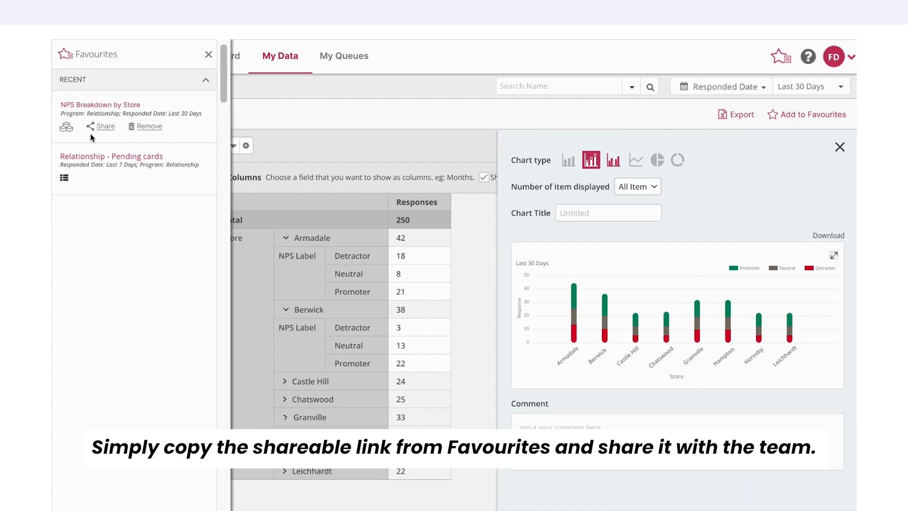
pyautogui.click(106, 127)
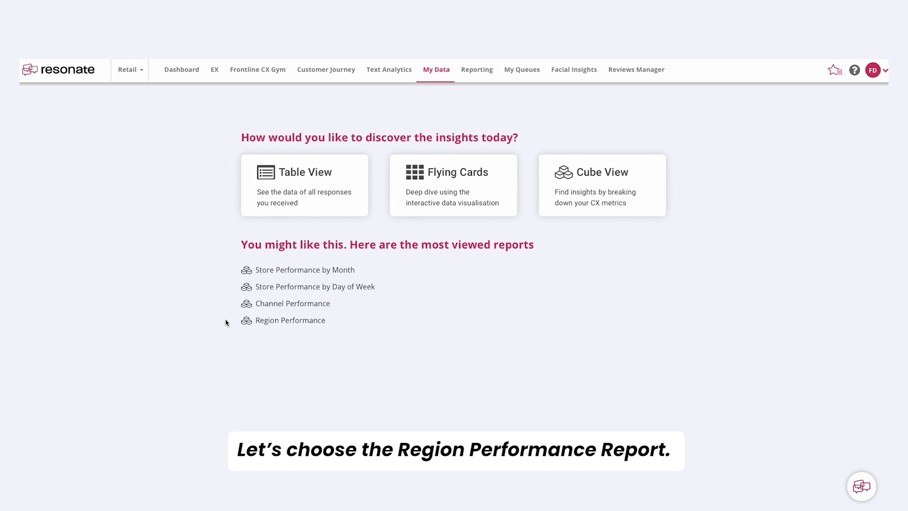
# - Open the Region Performance report from the most viewed reports and add Channel as a second row below Region
pyautogui.click(288, 321)
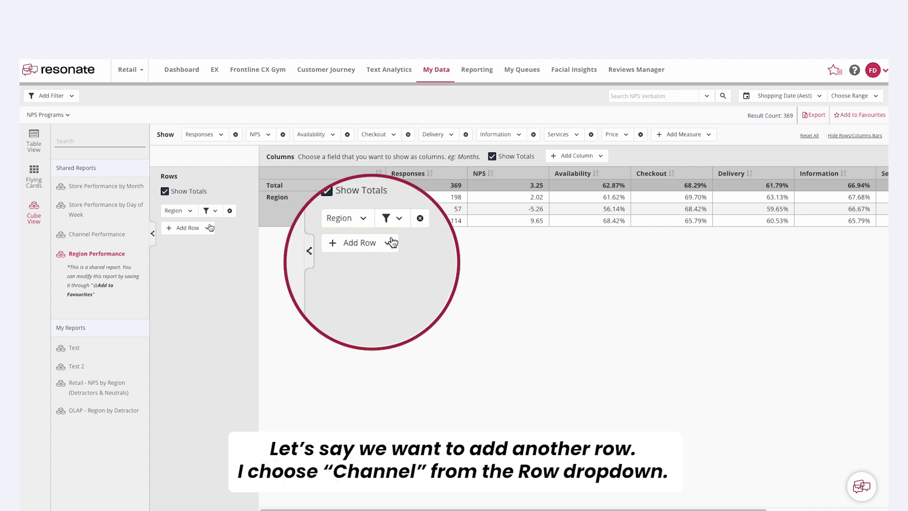
pyautogui.click(189, 228)
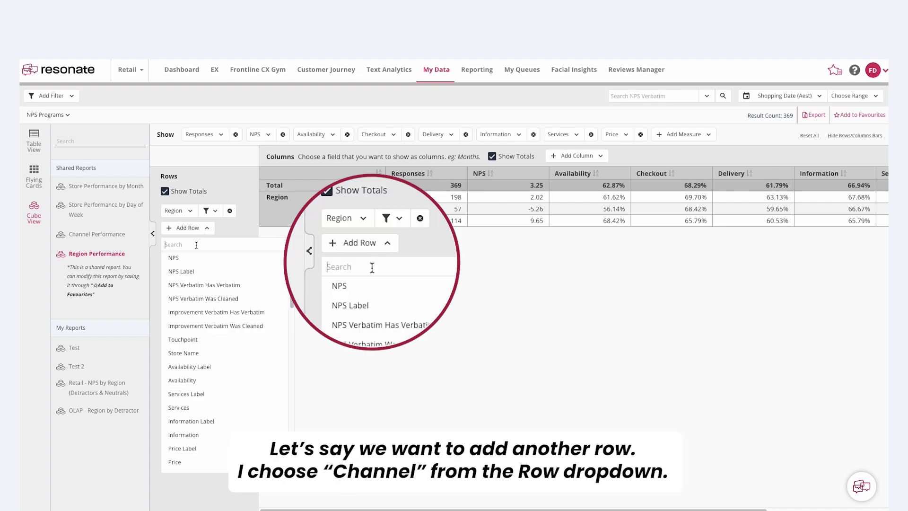
pyautogui.scroll(-2, 208, 284)
pyautogui.scroll(2, 203, 284)
pyautogui.write('Chann')
pyautogui.click(184, 258)
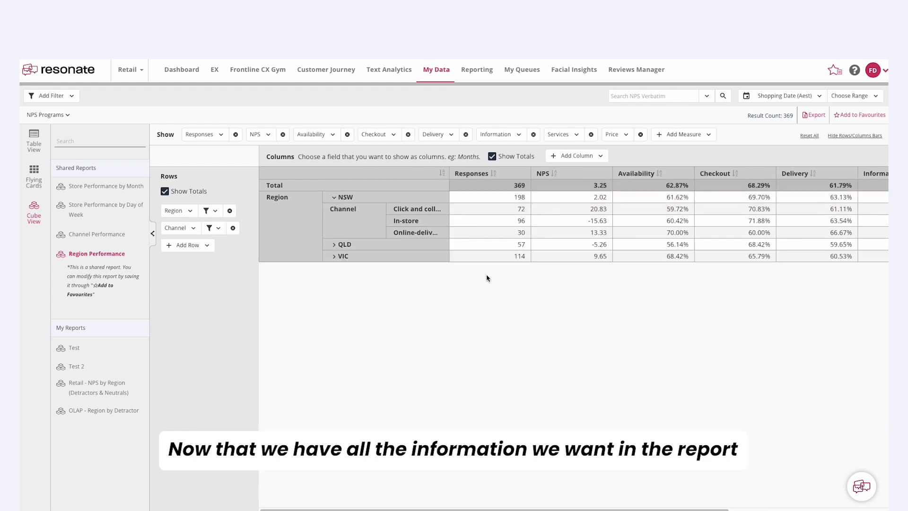
# - Save the modified report to the favourites as "Region Performance by Channel", and open the favourites from the Dashboard
pyautogui.click(866, 120)
pyautogui.write('Region Performance by Channel')
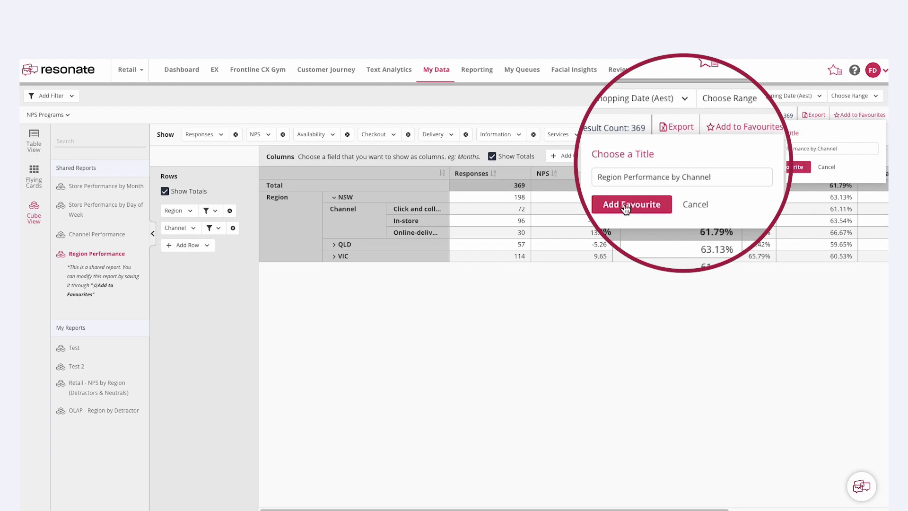
pyautogui.click(804, 168)
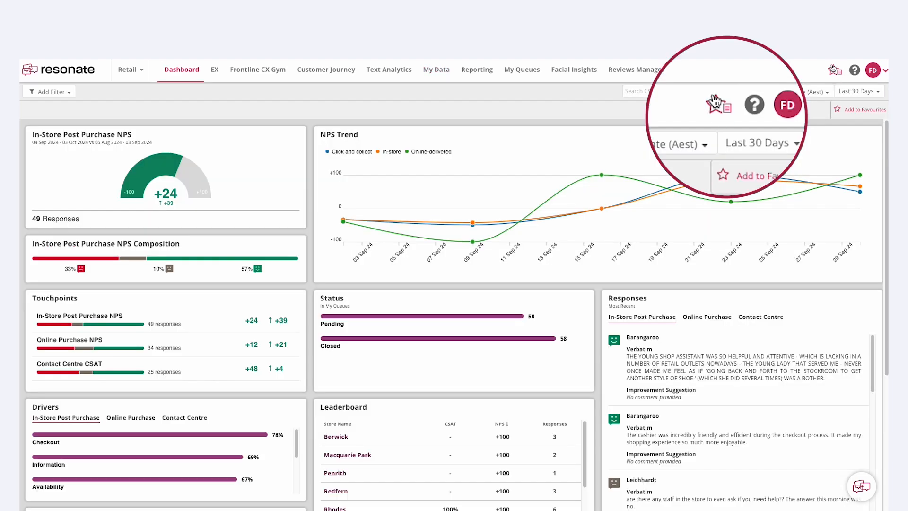
pyautogui.click(835, 71)
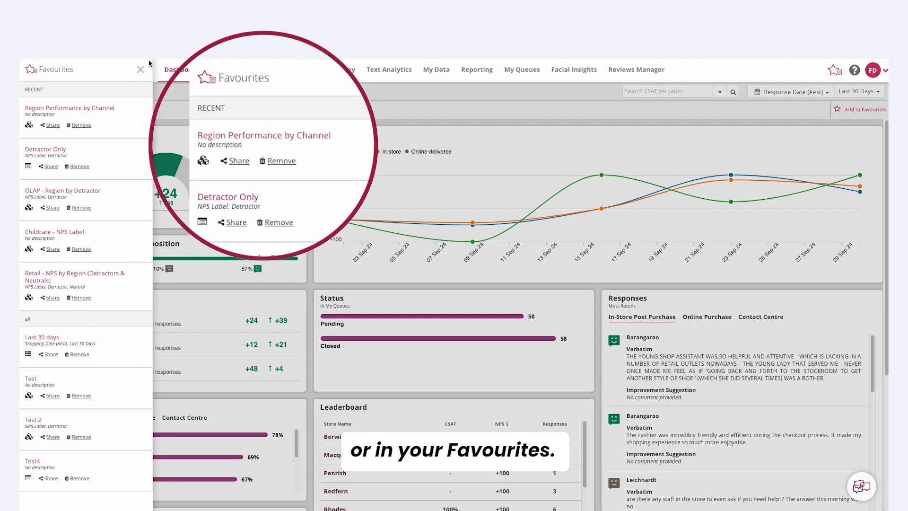